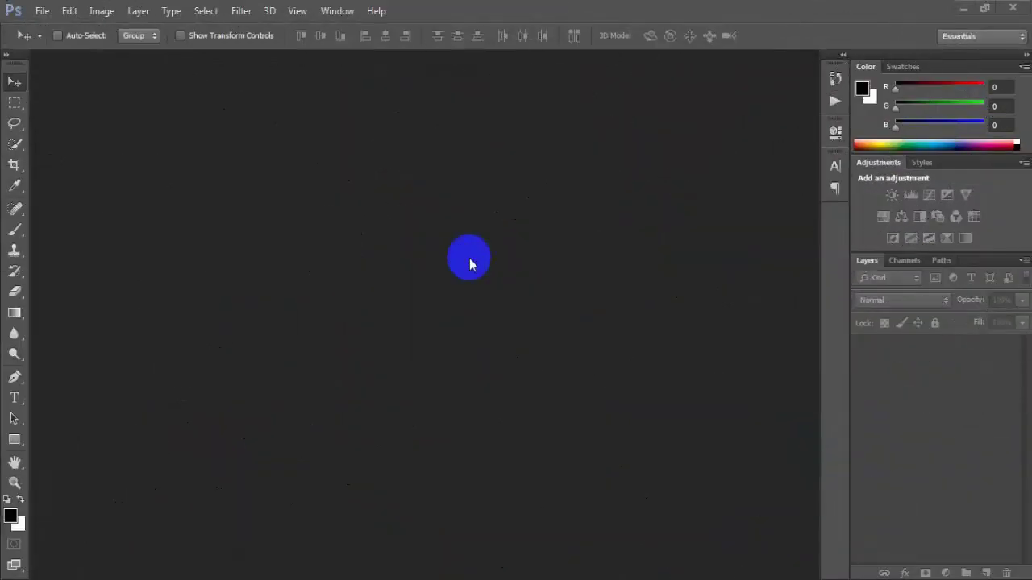
Open 1 (1).jpg and duplicate its Background as Layer 1 with Ctrl+J.
{"action": "left_click", "coordinate": [42, 10]}
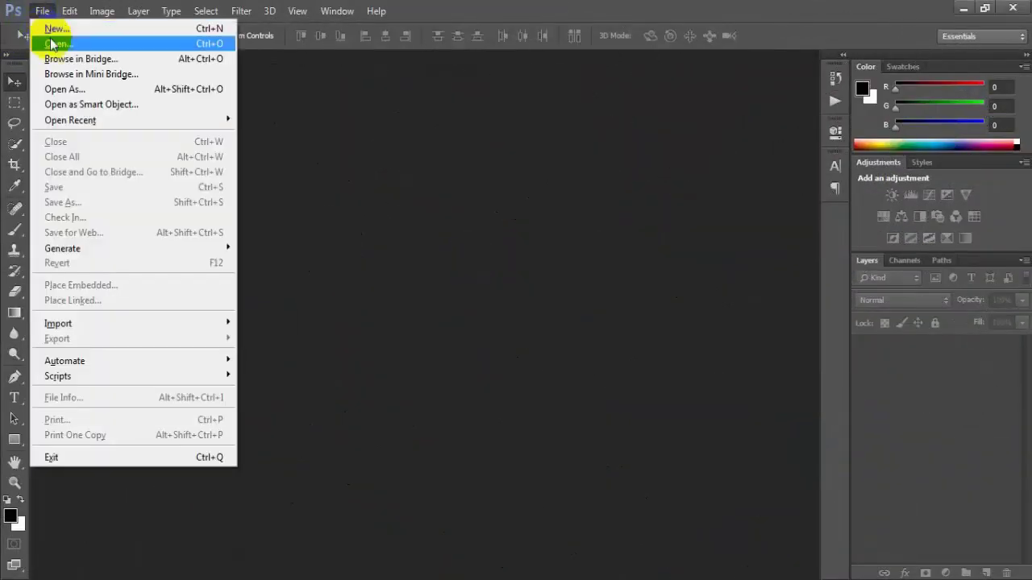
{"action": "left_click", "coordinate": [84, 43]}
{"action": "left_click", "coordinate": [445, 137]}
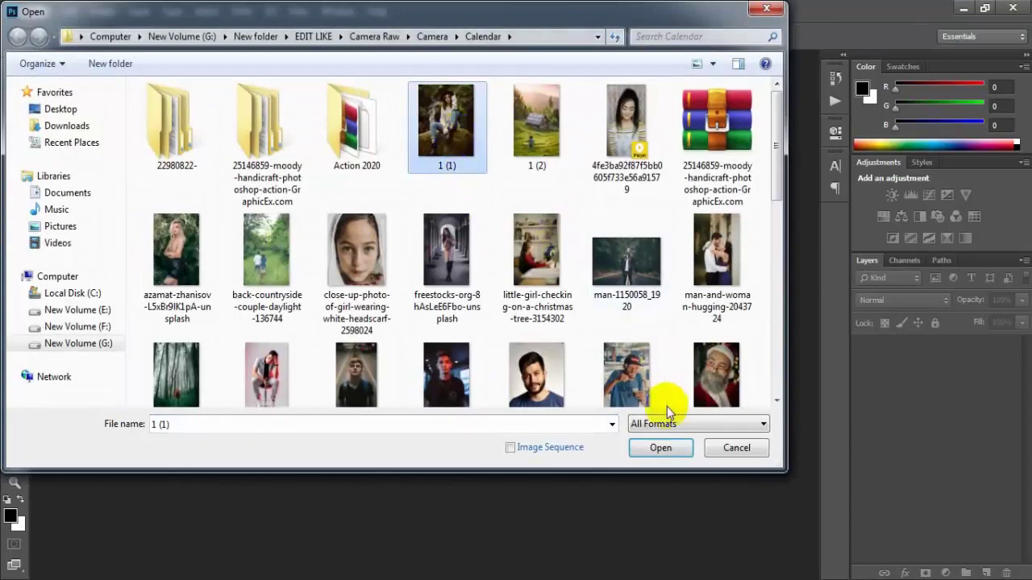
{"action": "left_click", "coordinate": [661, 448]}
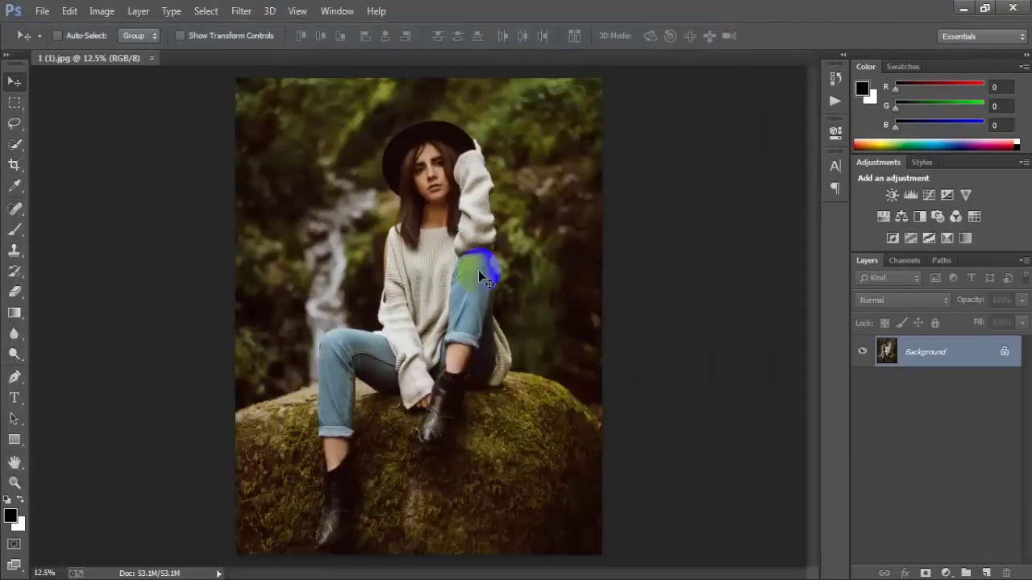
{"action": "key", "text": "ctrl+j"}
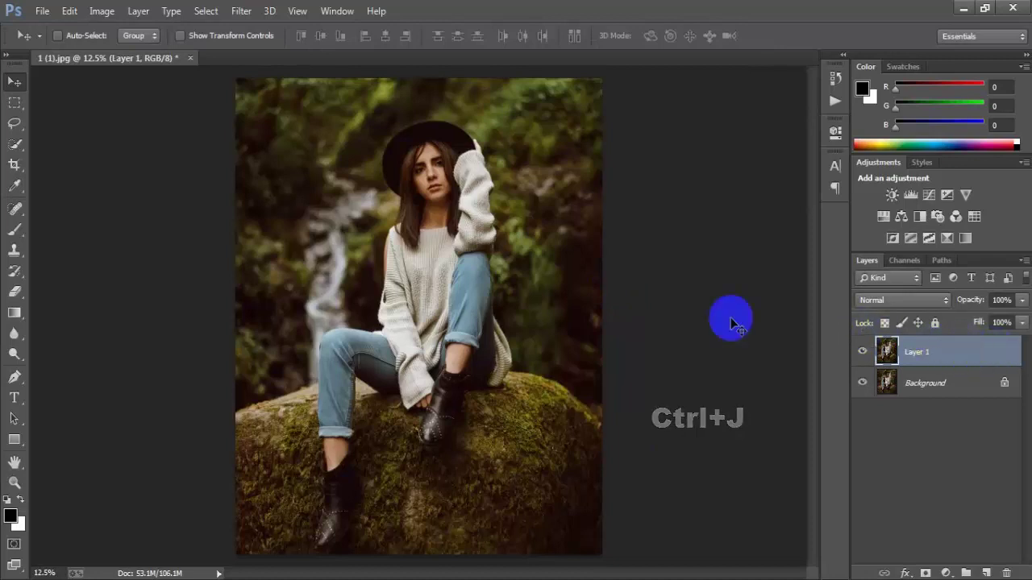
Run Camera Raw Filter on Layer 1 and apply Auto tone (Exposure +0.85, Whites +31).
{"action": "left_click", "coordinate": [241, 10]}
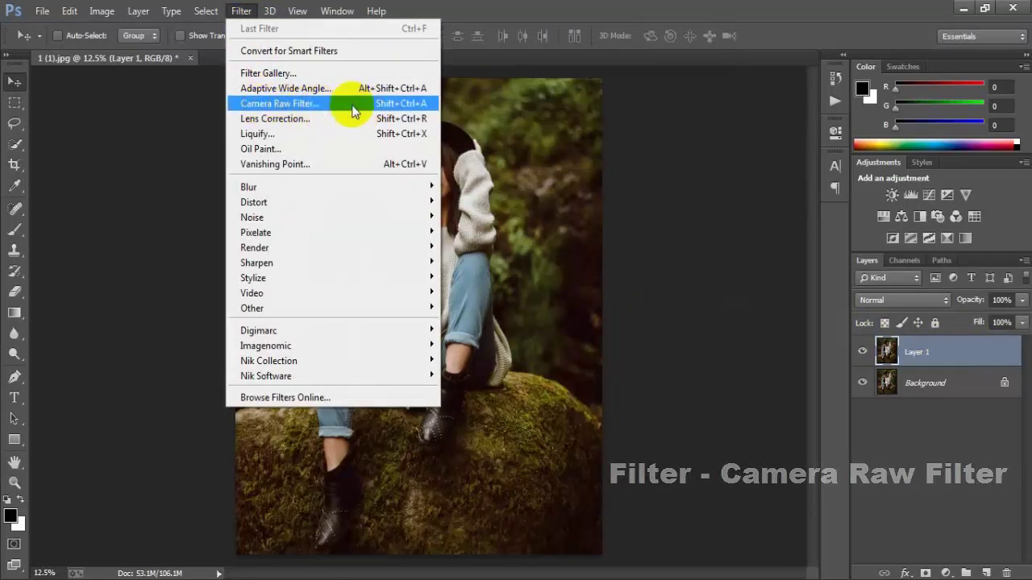
{"action": "left_click", "coordinate": [343, 107]}
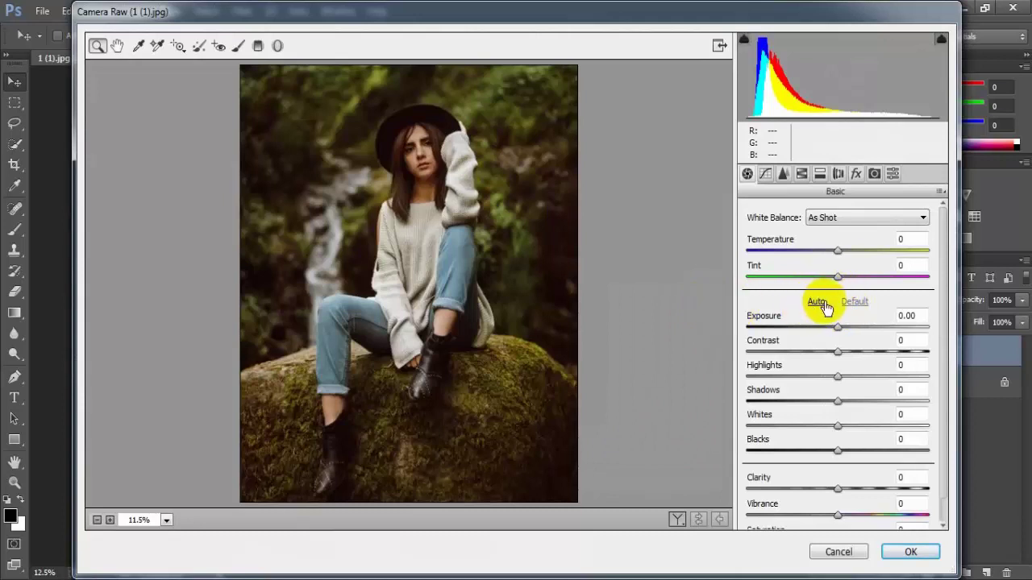
{"action": "left_click", "coordinate": [816, 304]}
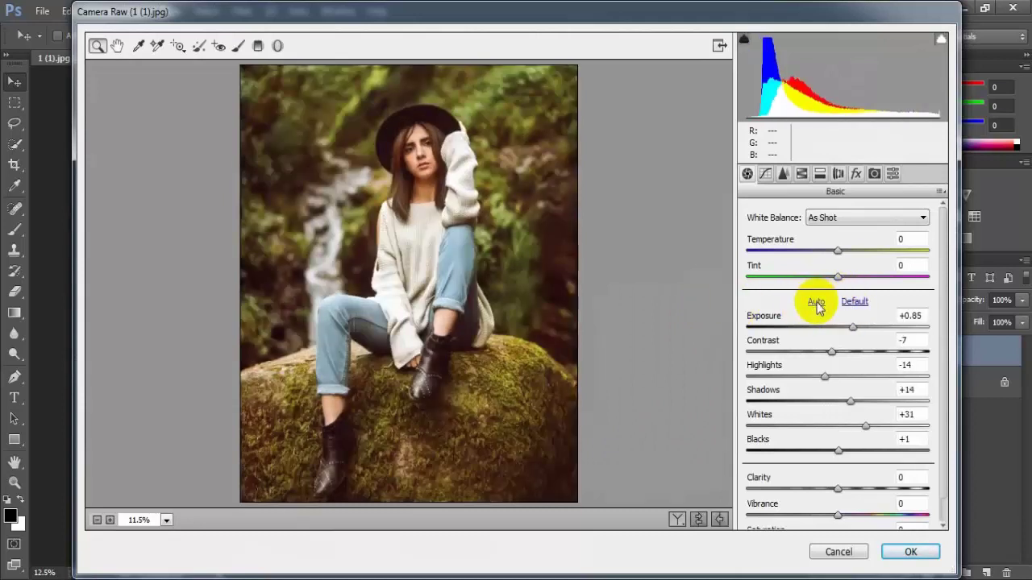
Build a point tone curve lifting the black point to output 39 and slightly darkening midtones.
{"action": "left_click", "coordinate": [765, 175]}
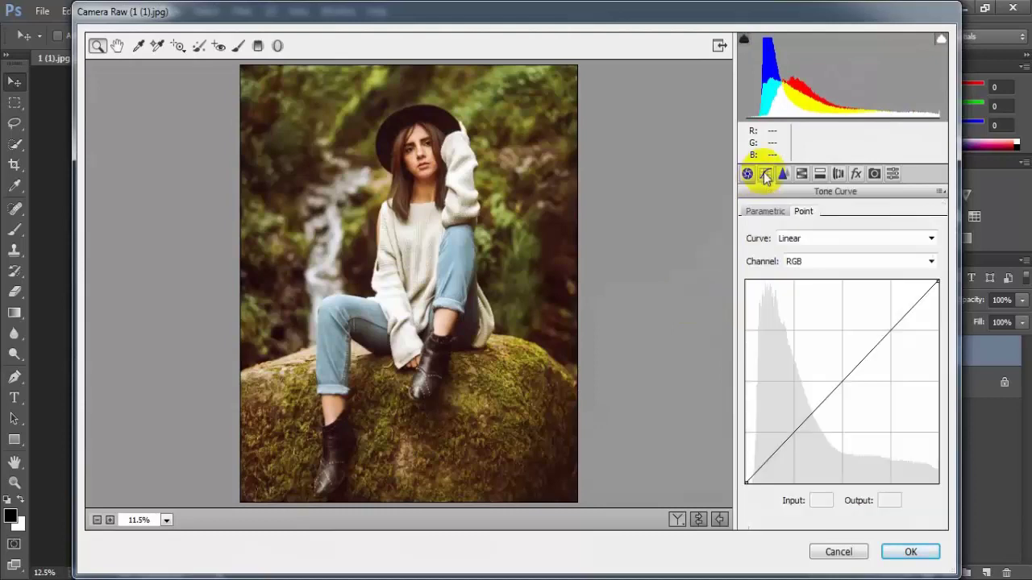
{"action": "left_click", "coordinate": [746, 481]}
{"action": "left_click_drag", "start_coordinate": [747, 481], "coordinate": [739, 453]}
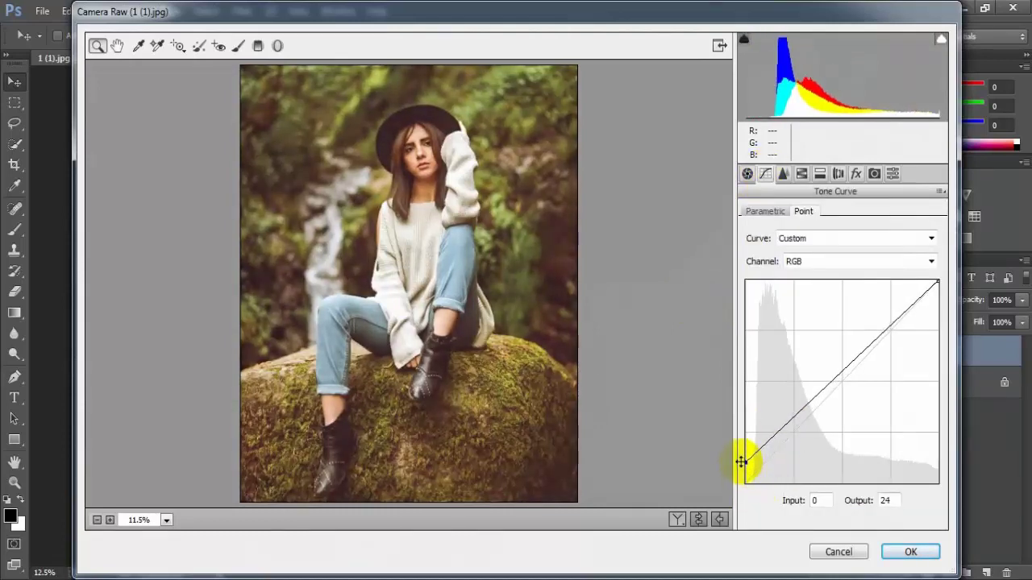
{"action": "left_click", "coordinate": [811, 406]}
{"action": "left_click_drag", "start_coordinate": [810, 405], "coordinate": [815, 411]}
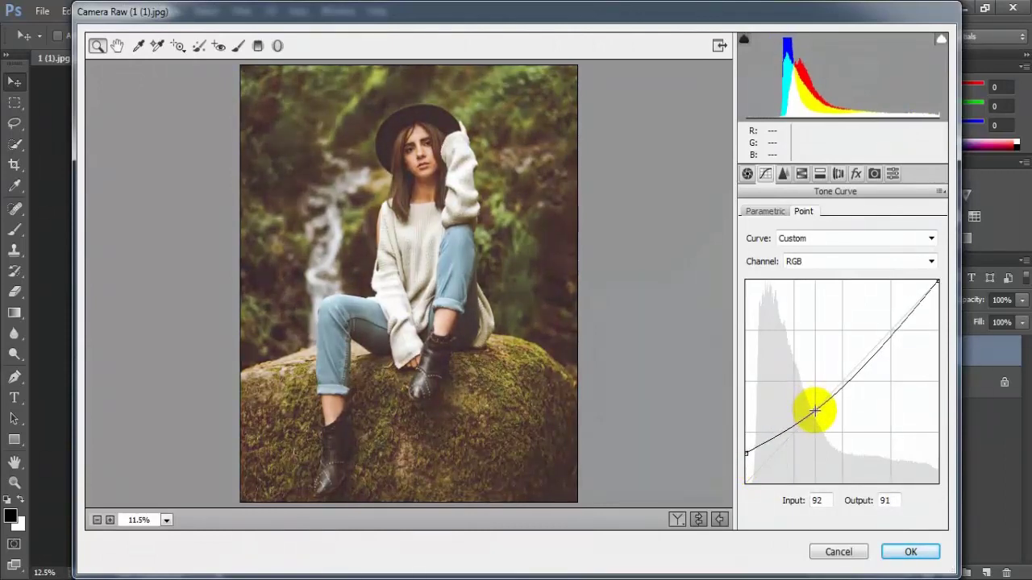
{"action": "left_click_drag", "start_coordinate": [745, 456], "coordinate": [745, 452]}
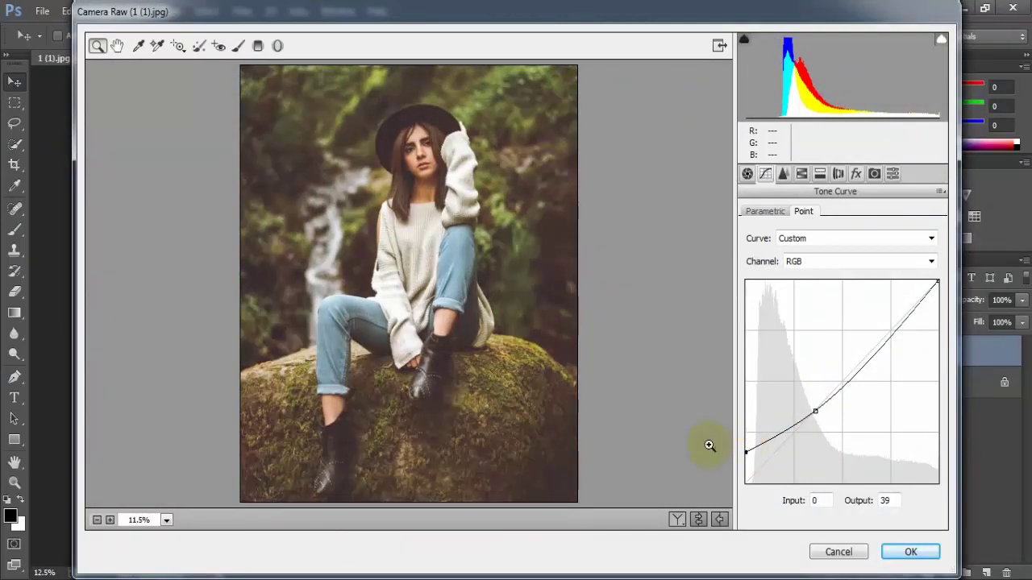
{"action": "left_click", "coordinate": [799, 179]}
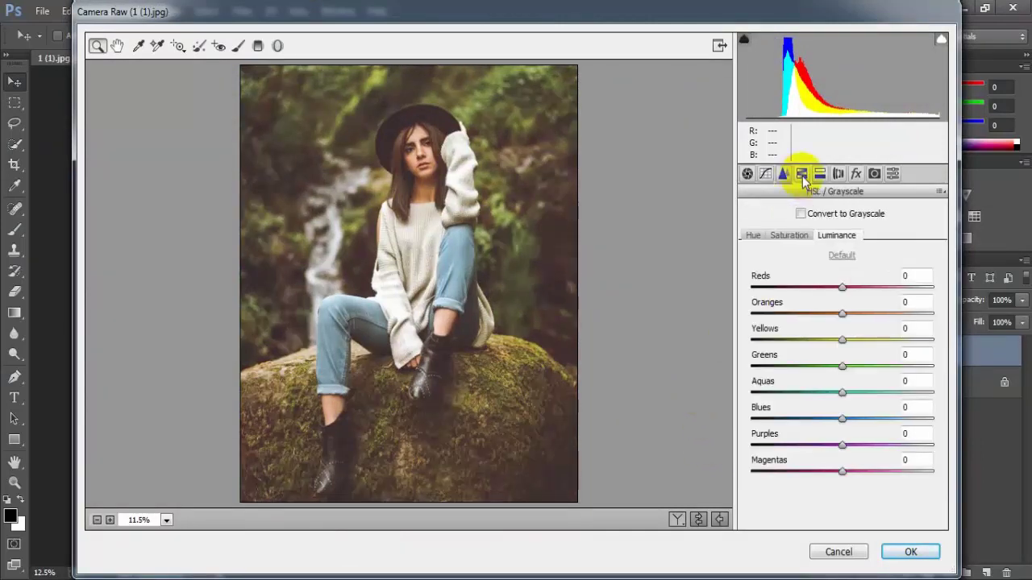
Set Yellows, Greens, Aquas, Blues, Purples and Magentas saturation to -100, leaving Reds and Oranges.
{"action": "left_click", "coordinate": [788, 235]}
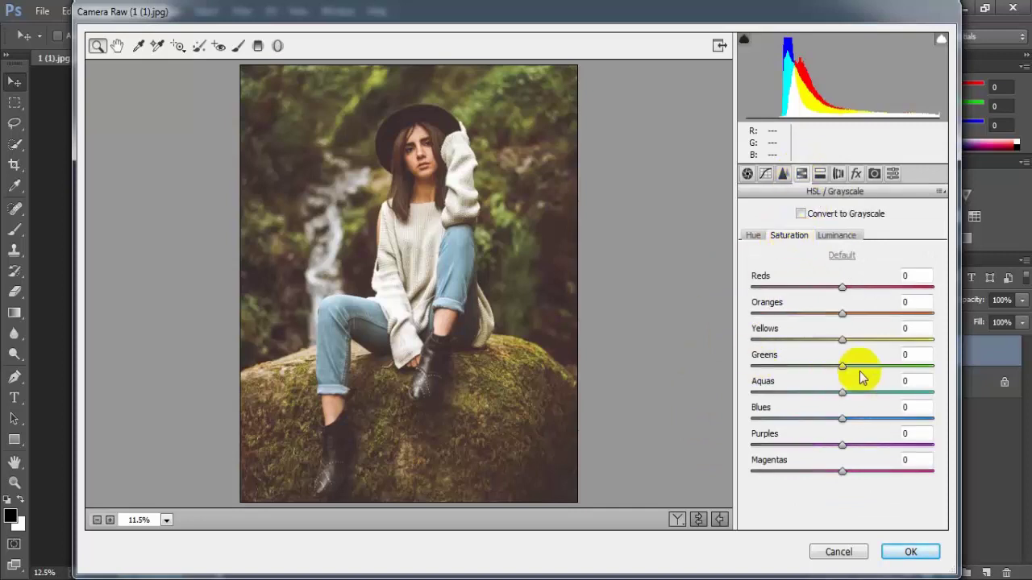
{"action": "left_click_drag", "start_coordinate": [841, 339], "coordinate": [729, 355]}
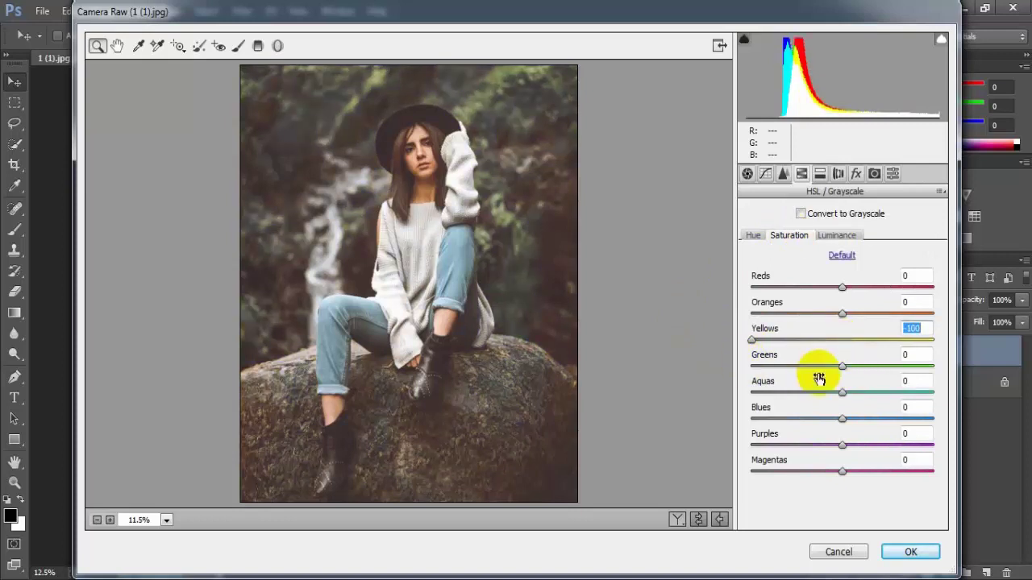
{"action": "left_click_drag", "start_coordinate": [841, 367], "coordinate": [749, 384]}
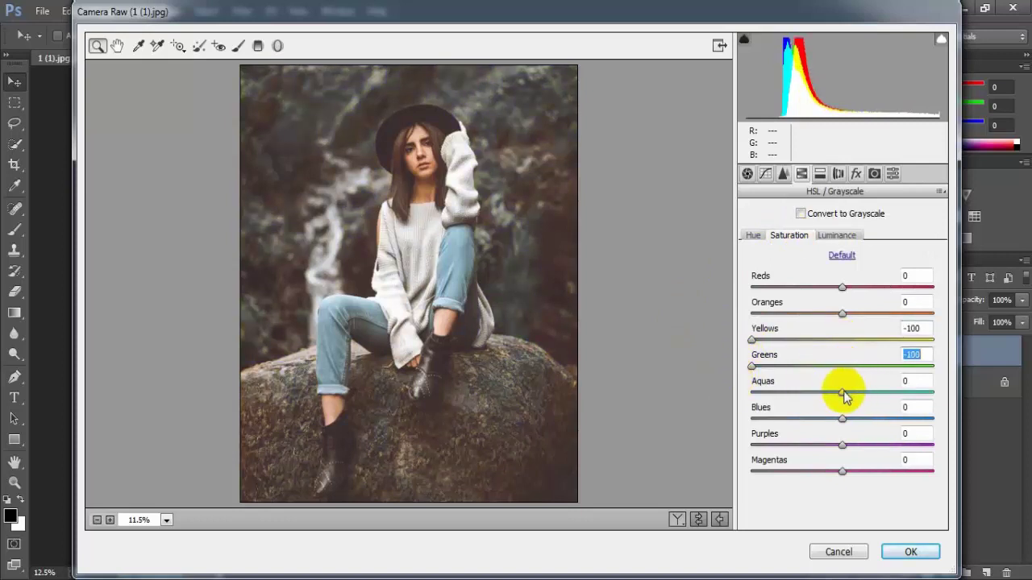
{"action": "left_click_drag", "start_coordinate": [843, 393], "coordinate": [748, 395]}
{"action": "left_click_drag", "start_coordinate": [843, 419], "coordinate": [742, 421]}
{"action": "left_click_drag", "start_coordinate": [842, 446], "coordinate": [744, 444]}
{"action": "left_click_drag", "start_coordinate": [842, 474], "coordinate": [742, 472]}
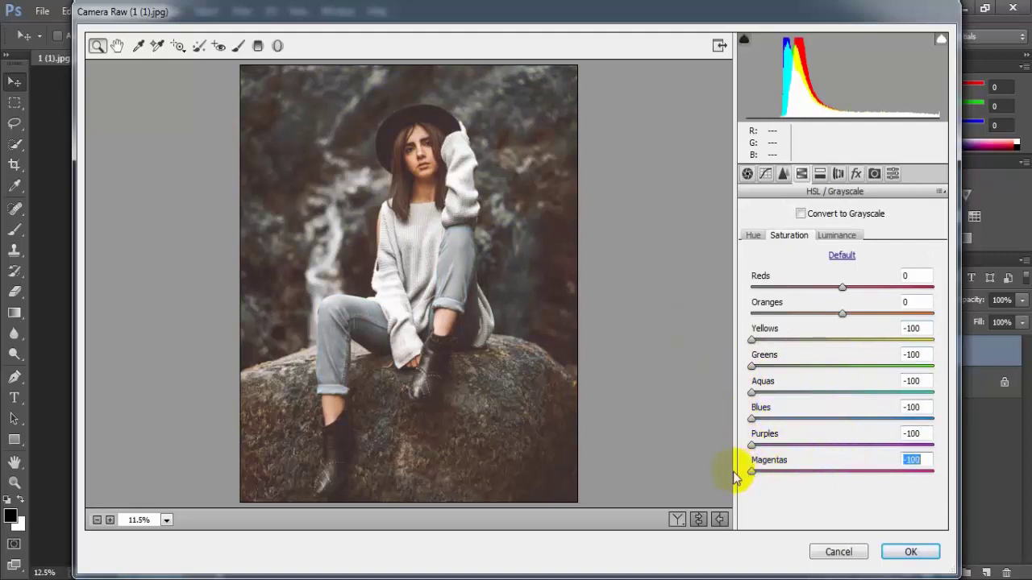
{"action": "left_click", "coordinate": [837, 235]}
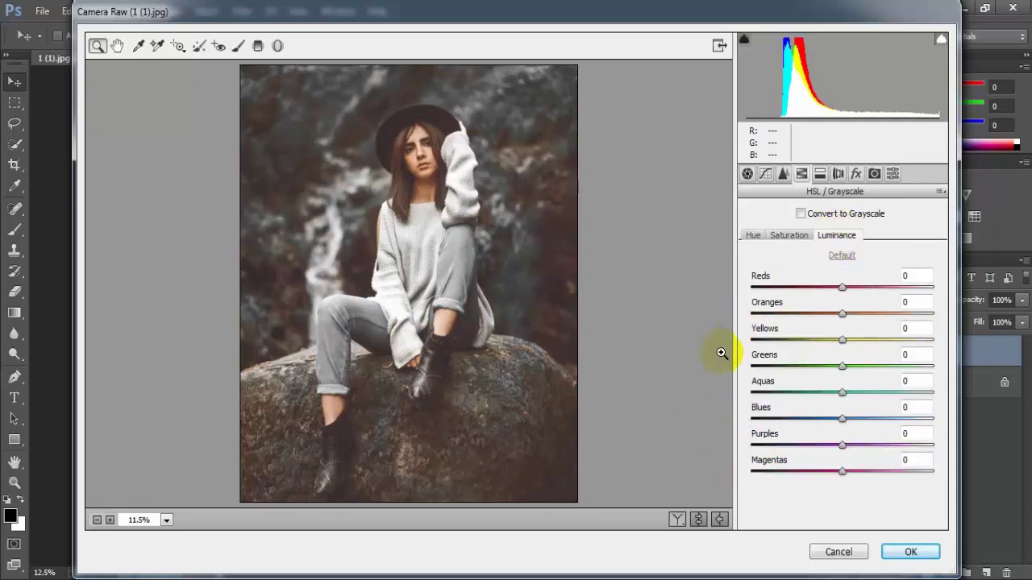
Set HSL luminance to Oranges +30, Yellows +50 and Greens +51.
{"action": "mouse_move", "coordinate": [843, 313]}
{"action": "left_mouse_down"}
{"action": "mouse_move", "coordinate": [869, 319]}
{"action": "mouse_move", "coordinate": [887, 347]}
{"action": "left_mouse_up"}
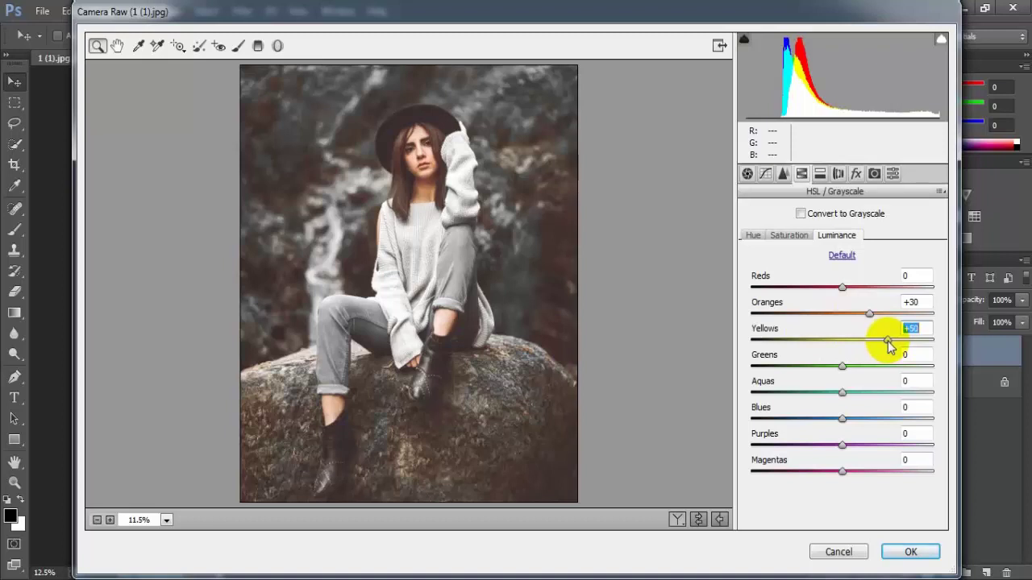
{"action": "left_click_drag", "start_coordinate": [844, 367], "coordinate": [888, 374]}
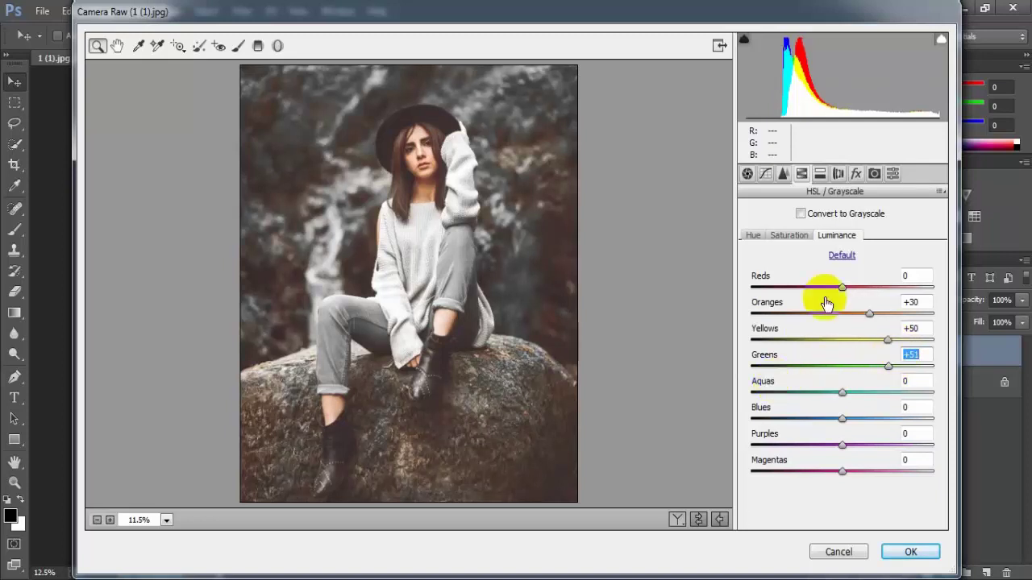
Split-tone the highlights with a blue hue of 210 and slight saturation.
{"action": "left_click", "coordinate": [820, 175]}
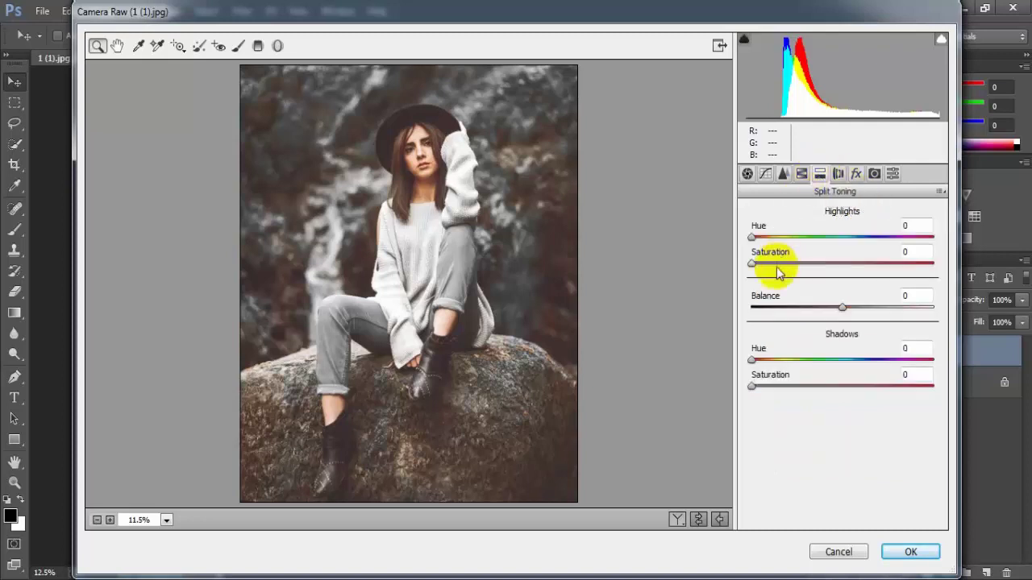
{"action": "left_click_drag", "start_coordinate": [752, 239], "coordinate": [856, 237]}
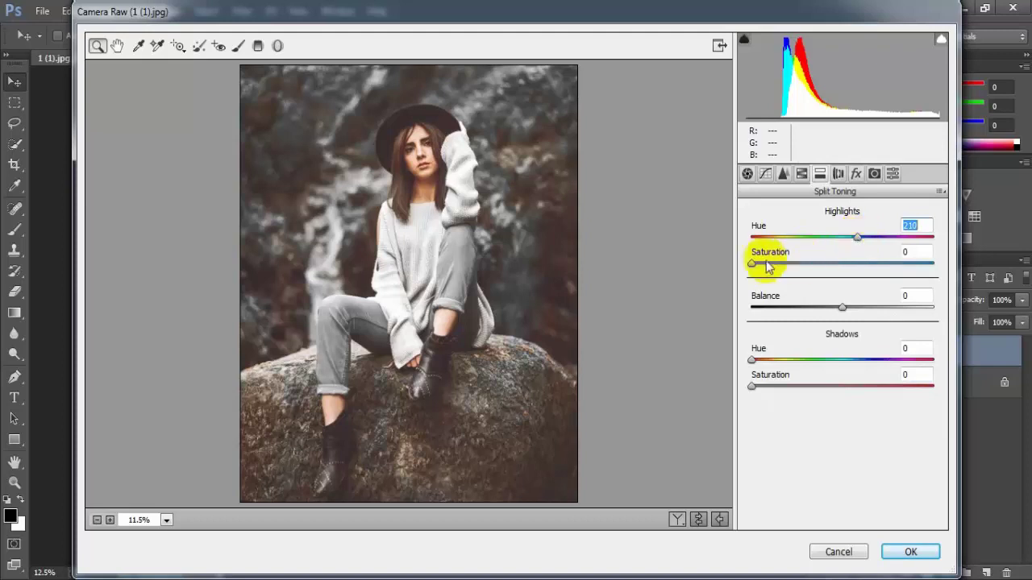
{"action": "left_click_drag", "start_coordinate": [753, 265], "coordinate": [775, 265]}
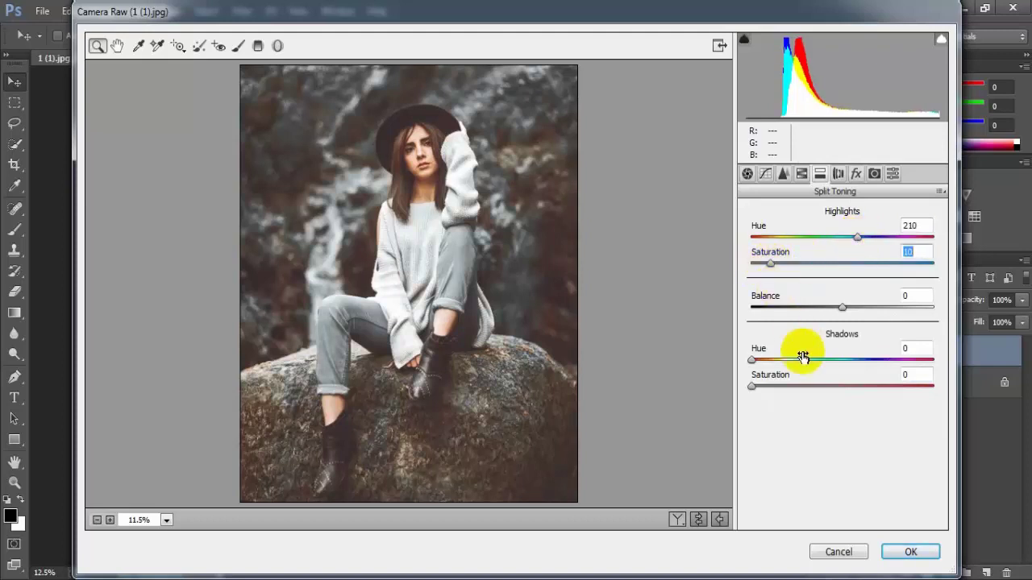
Split-tone the shadows with hue 230 and saturation 10.
{"action": "left_click_drag", "start_coordinate": [754, 362], "coordinate": [807, 363]}
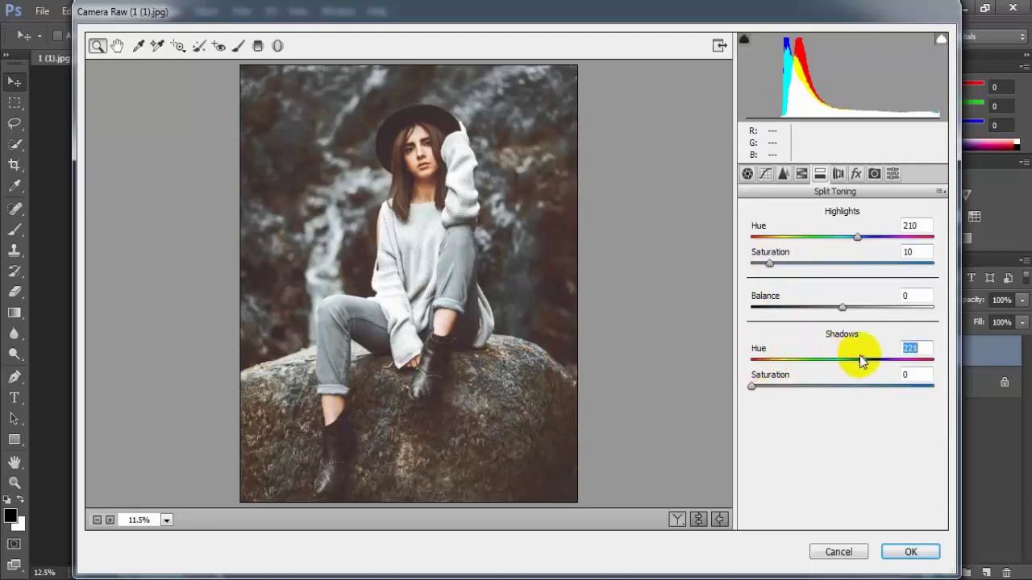
{"action": "left_click_drag", "start_coordinate": [862, 356], "coordinate": [864, 356]}
{"action": "left_click_drag", "start_coordinate": [754, 387], "coordinate": [775, 391]}
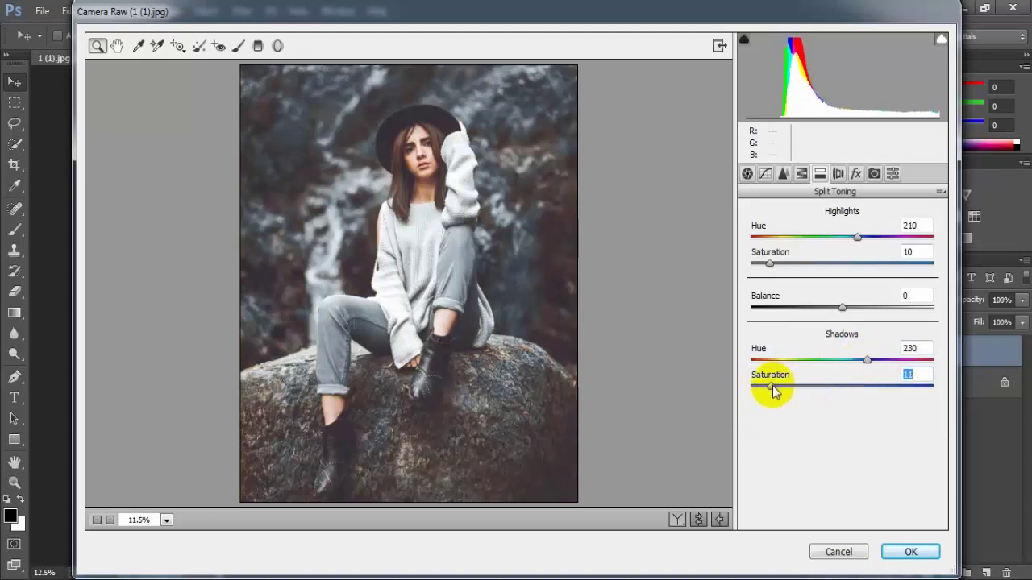
{"action": "type", "text": "10"}
{"action": "left_click", "coordinate": [913, 376]}
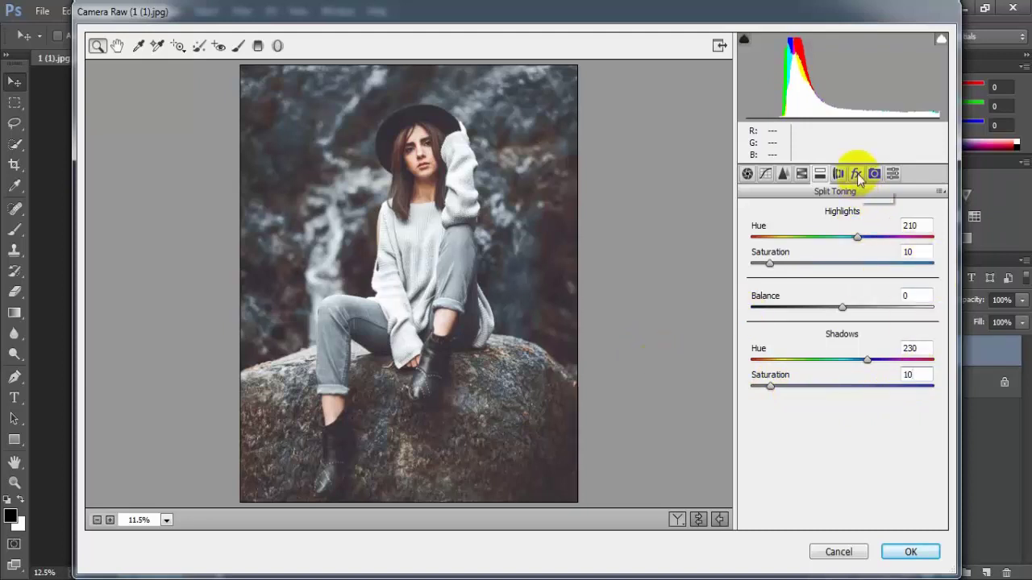
Add a post-crop vignette with Amount -14 and Feather 51.
{"action": "left_click", "coordinate": [857, 175]}
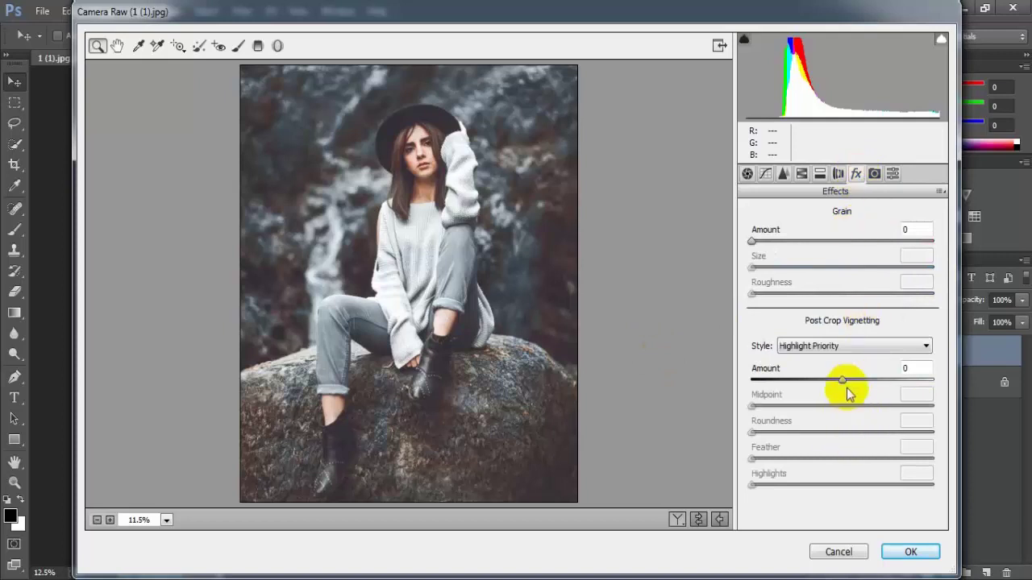
{"action": "left_click_drag", "start_coordinate": [842, 380], "coordinate": [829, 381]}
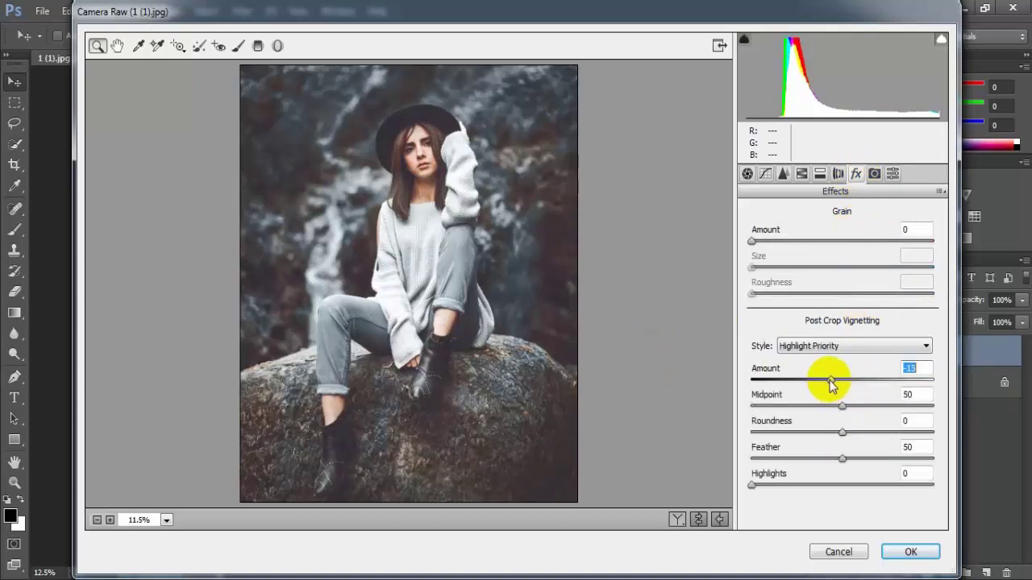
{"action": "left_click", "coordinate": [842, 459]}
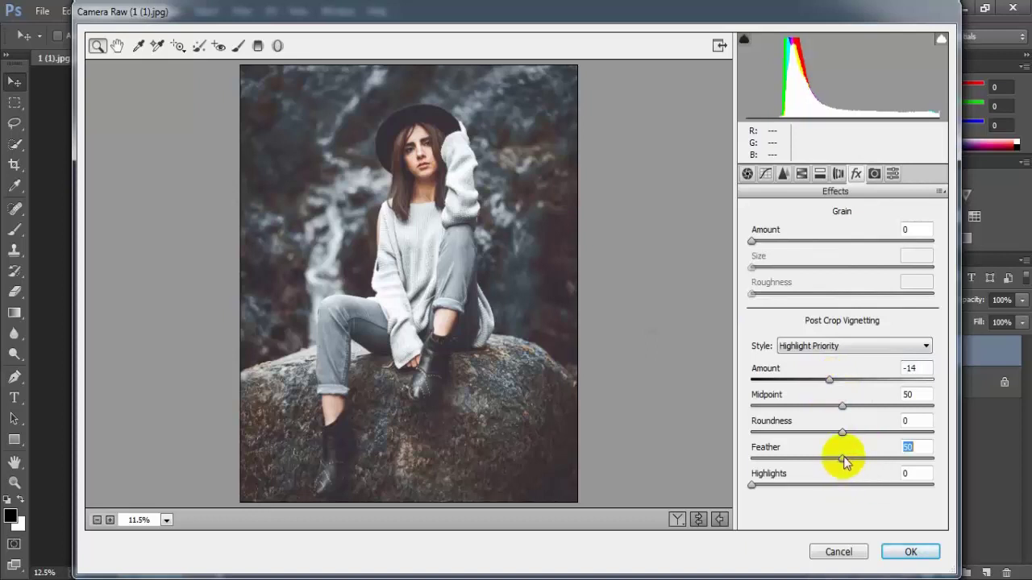
{"action": "left_click_drag", "start_coordinate": [844, 457], "coordinate": [845, 456]}
{"action": "left_click", "coordinate": [910, 447]}
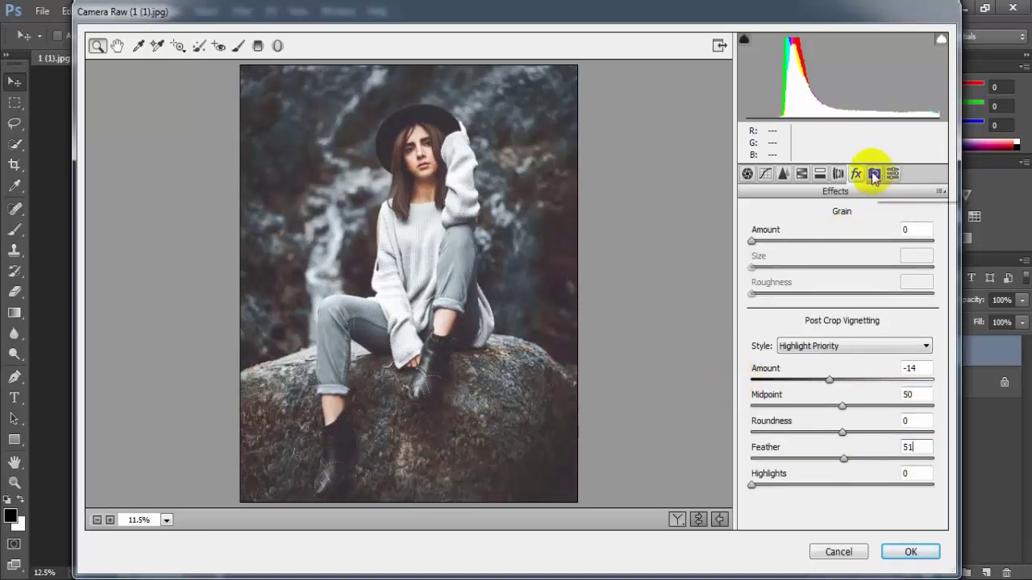
Set Camera Calibration Shadows Tint to -100 and preview Before/After.
{"action": "left_click", "coordinate": [874, 173]}
{"action": "left_click_drag", "start_coordinate": [842, 276], "coordinate": [794, 277]}
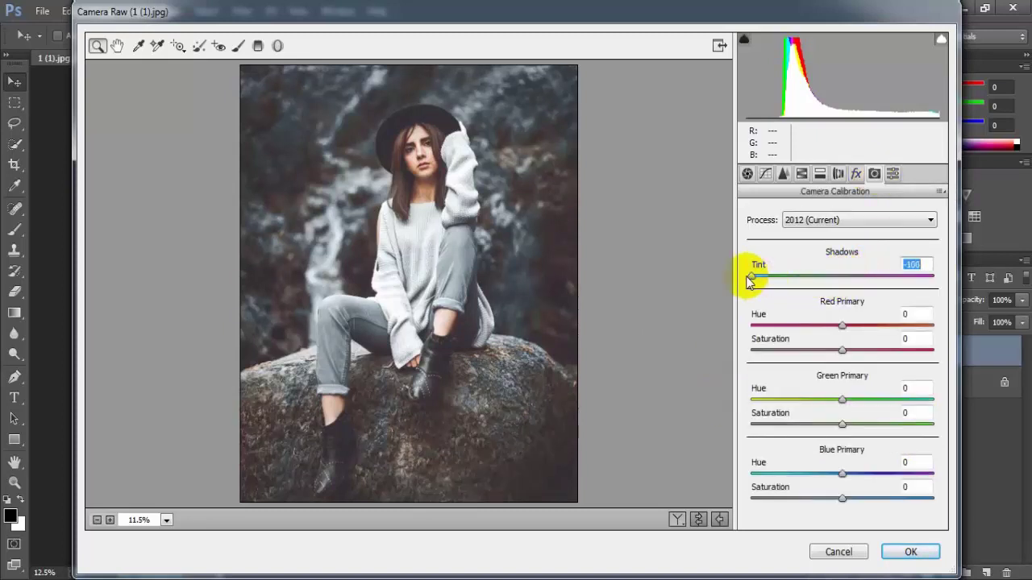
{"action": "left_click", "coordinate": [677, 519]}
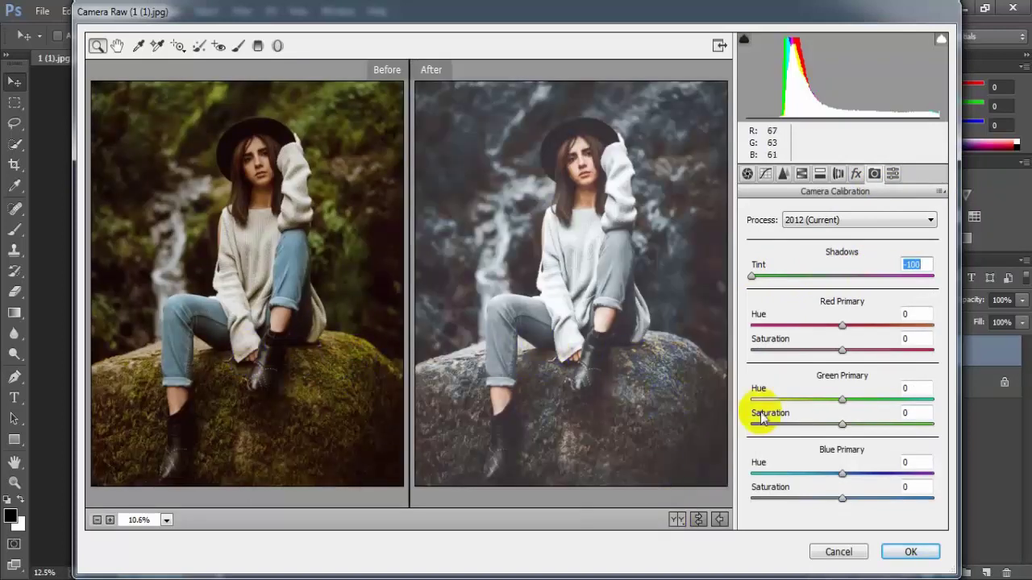
Commit the Camera Raw grade and toggle Layer 1's visibility to compare with the original.
{"action": "left_click", "coordinate": [899, 556]}
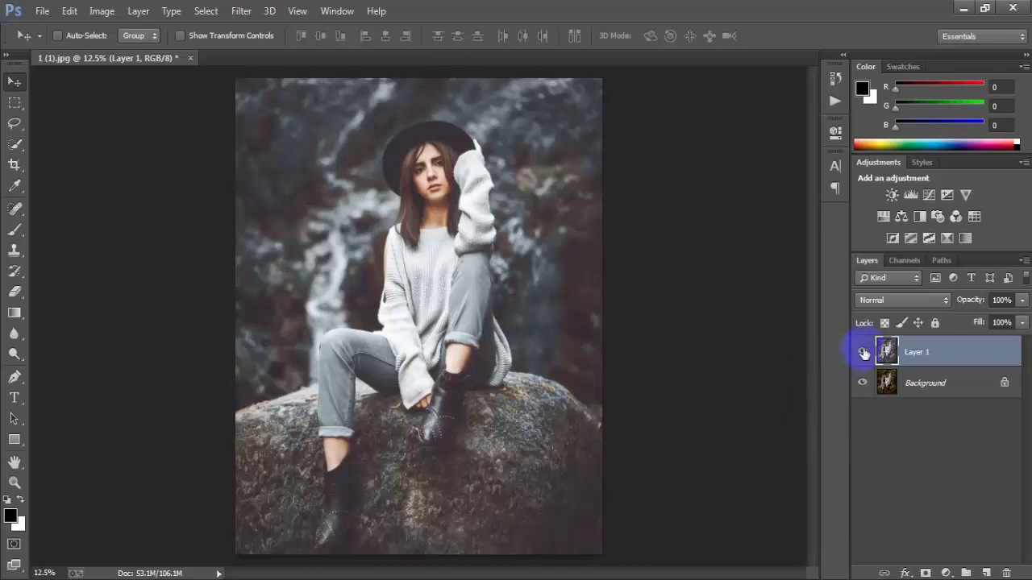
{"action": "left_click", "coordinate": [863, 353]}
{"action": "left_click", "coordinate": [863, 353]}
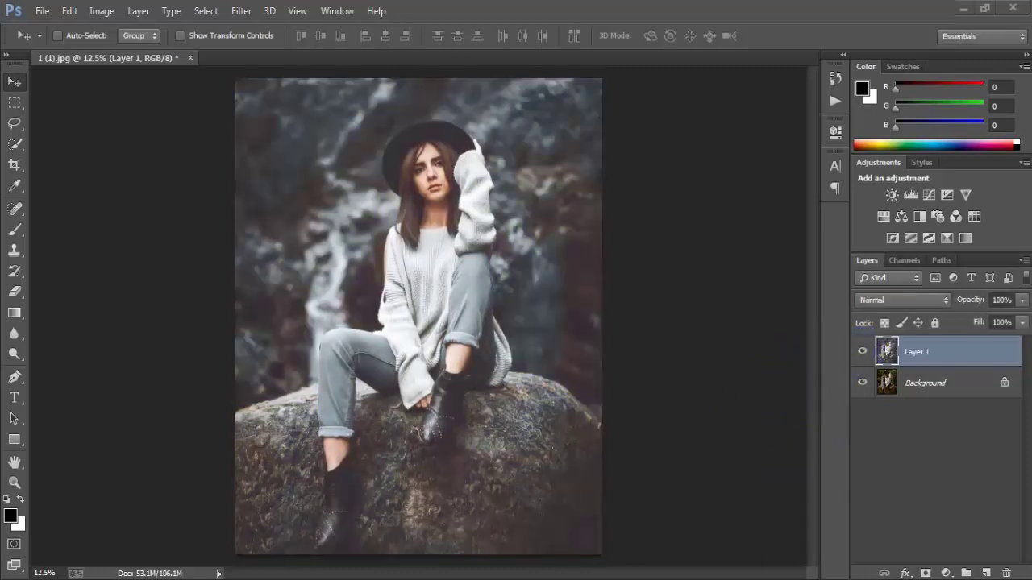
{"action": "left_click", "coordinate": [863, 353]}
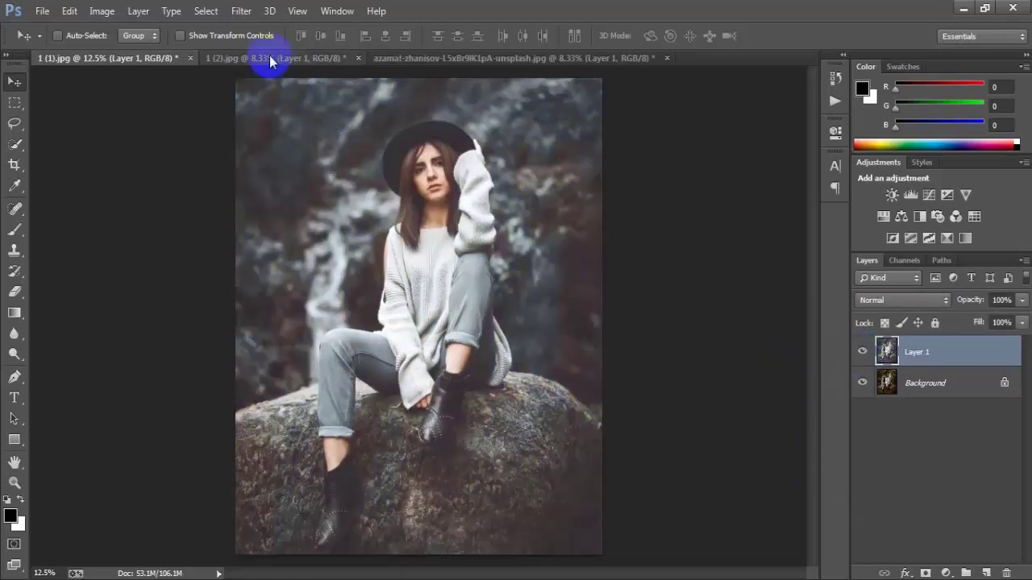
{"action": "left_click", "coordinate": [269, 58]}
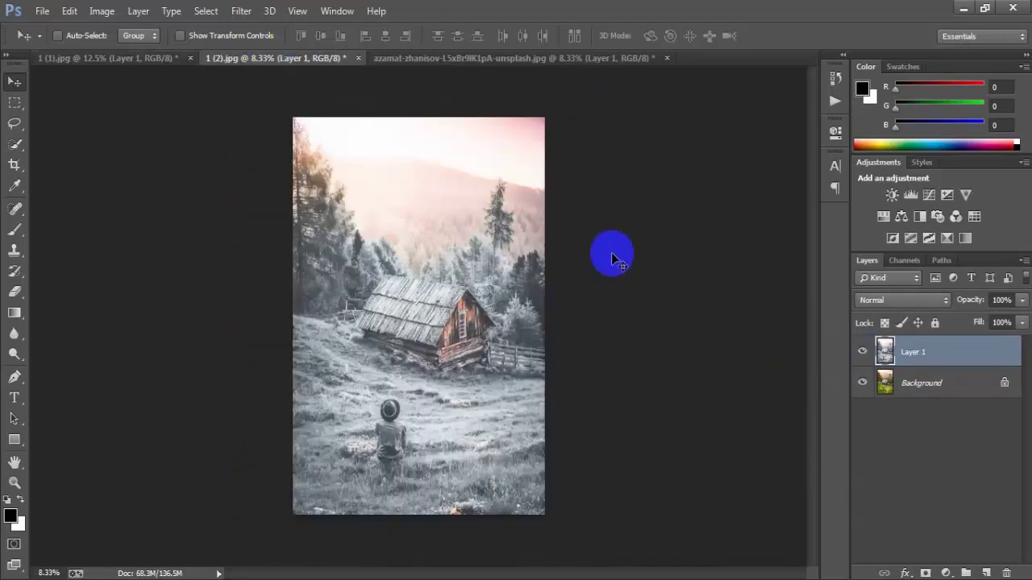
{"action": "scroll", "coordinate": [611, 252], "scroll_direction": "up", "scroll_amount": 1, "text": "alt"}
{"action": "scroll", "coordinate": [619, 294], "scroll_direction": "down", "scroll_amount": 1}
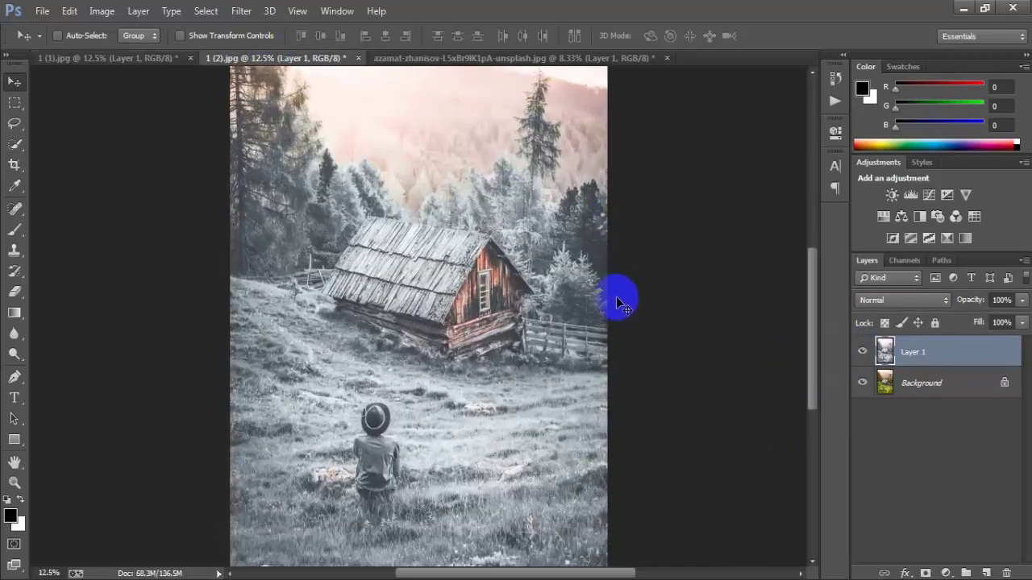
{"action": "left_click", "coordinate": [863, 352]}
{"action": "left_click", "coordinate": [864, 352]}
{"action": "left_click", "coordinate": [864, 352]}
{"action": "scroll", "coordinate": [619, 373], "scroll_direction": "up", "scroll_amount": 1}
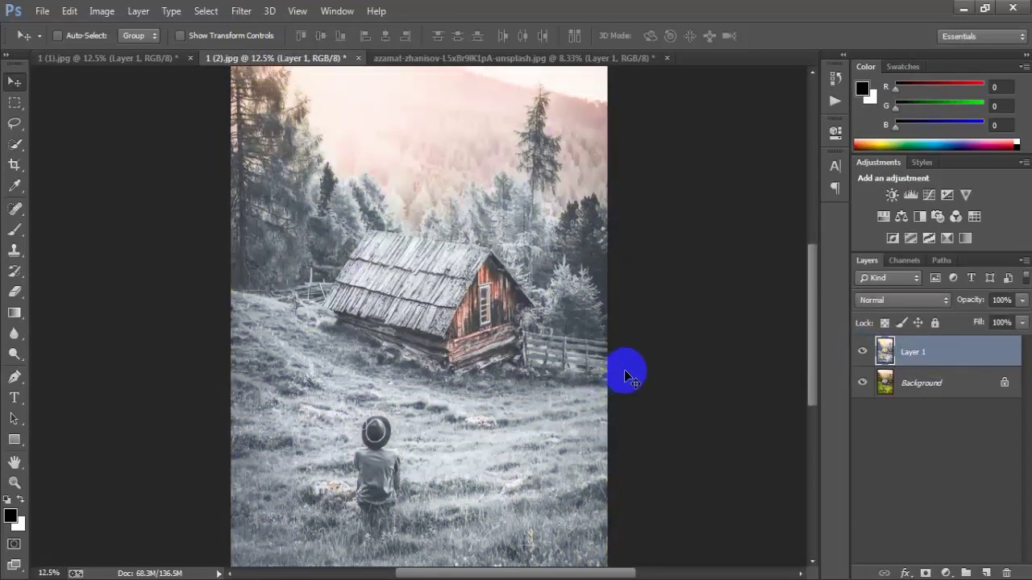
{"action": "scroll", "coordinate": [624, 370], "scroll_direction": "down", "scroll_amount": 1, "text": "alt"}
{"action": "left_click", "coordinate": [861, 352]}
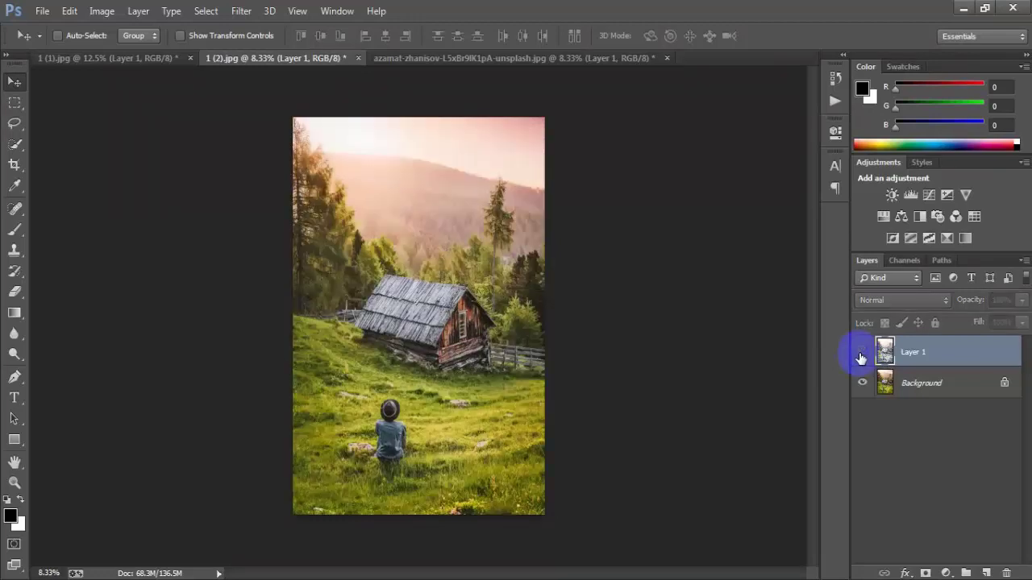
{"action": "left_click", "coordinate": [523, 59]}
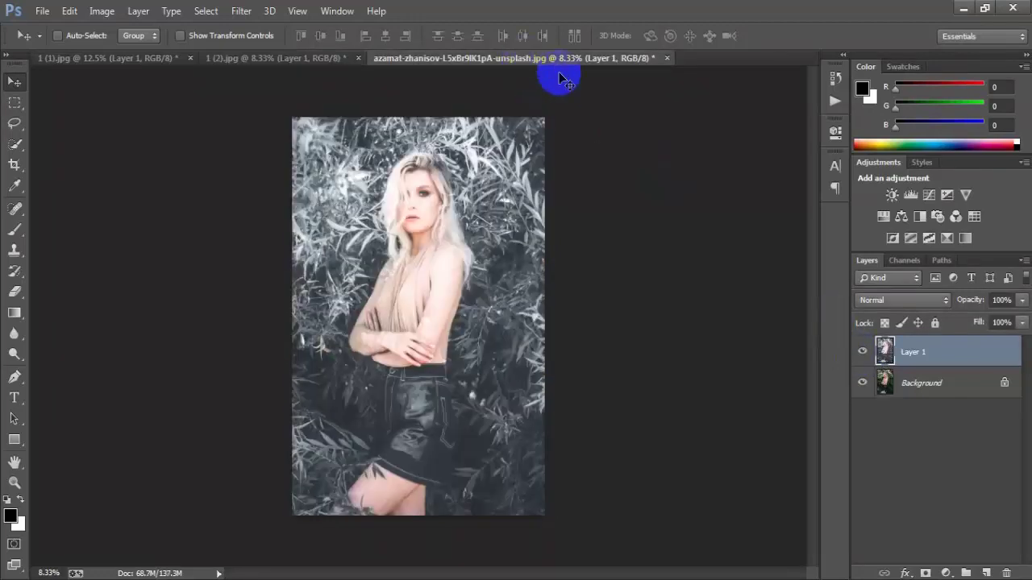
{"action": "left_click", "coordinate": [863, 352]}
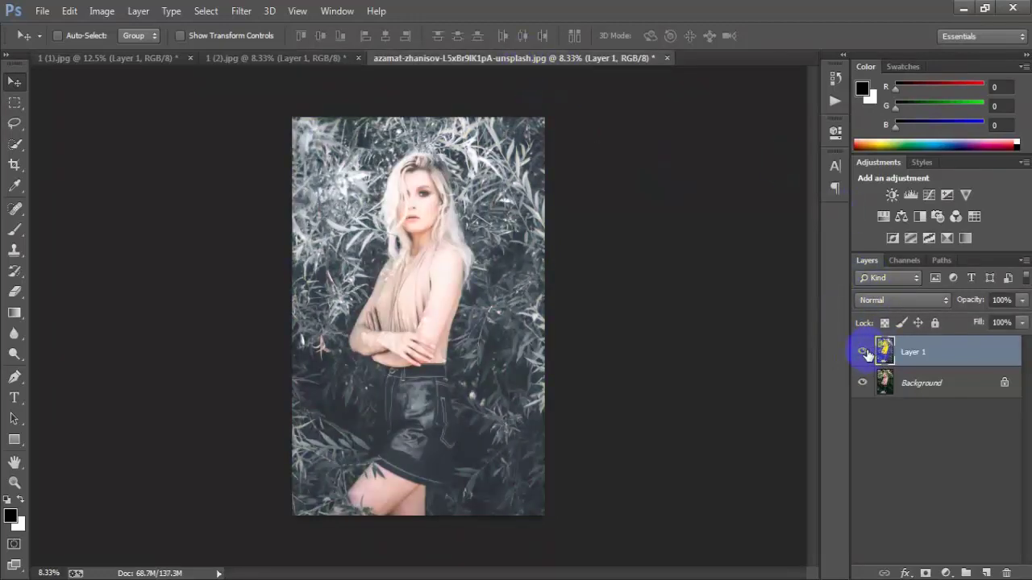
{"action": "left_click", "coordinate": [863, 353]}
{"action": "left_click", "coordinate": [863, 352]}
{"action": "left_click", "coordinate": [863, 352]}
{"action": "left_click", "coordinate": [282, 58]}
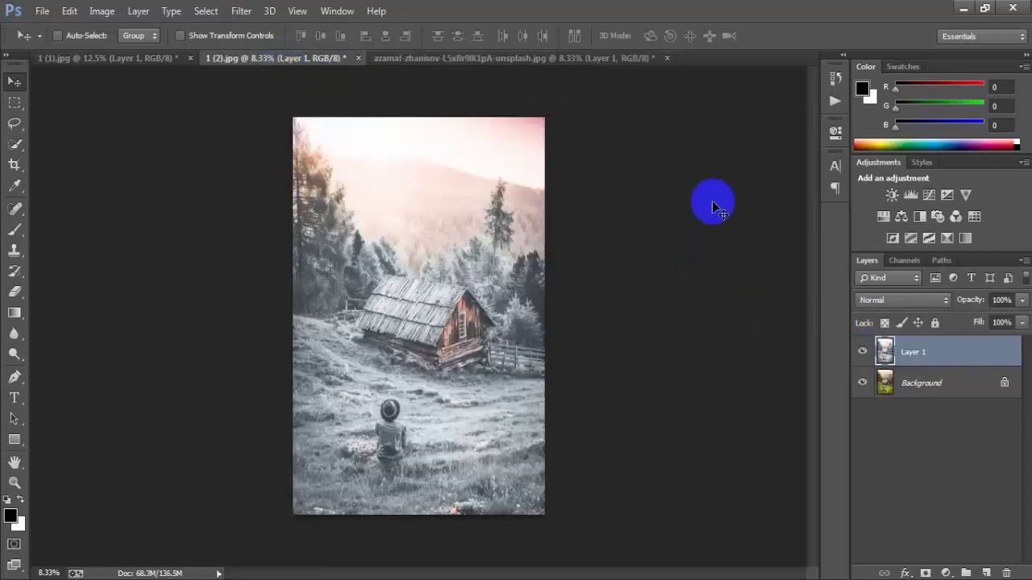
{"action": "left_click", "coordinate": [862, 352]}
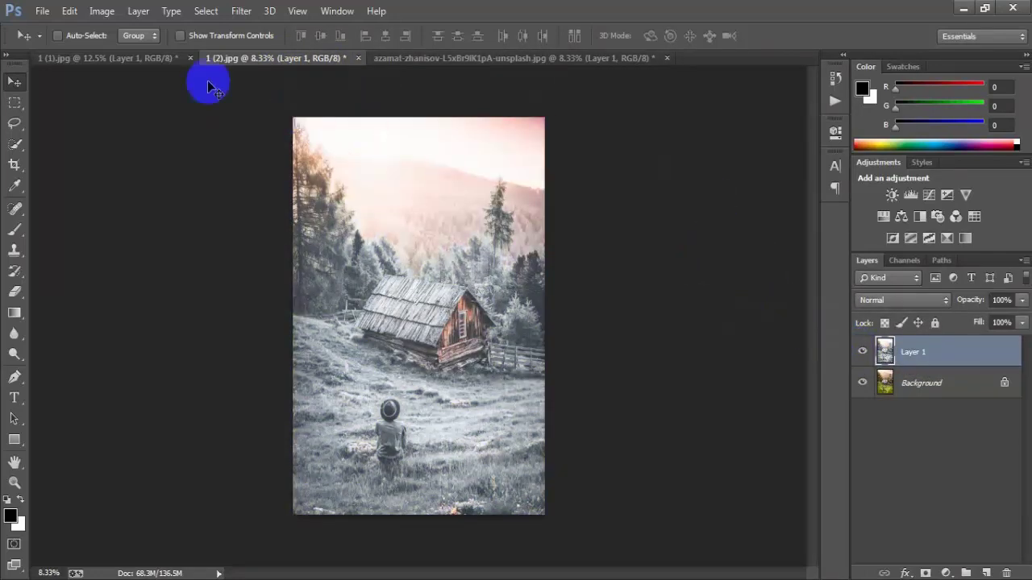
{"action": "left_click", "coordinate": [141, 59]}
{"action": "left_click", "coordinate": [862, 352]}
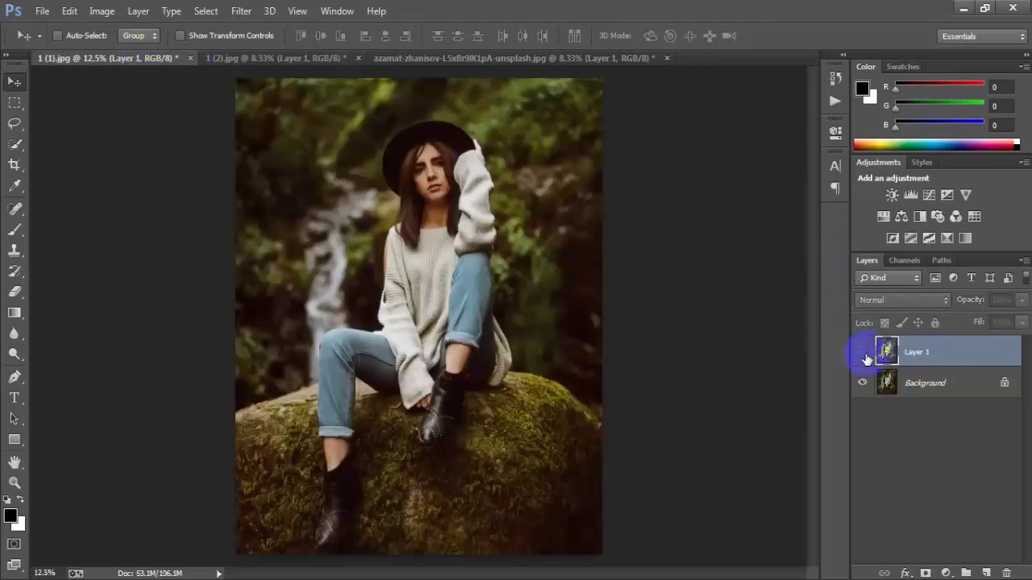
{"action": "left_click", "coordinate": [863, 352]}
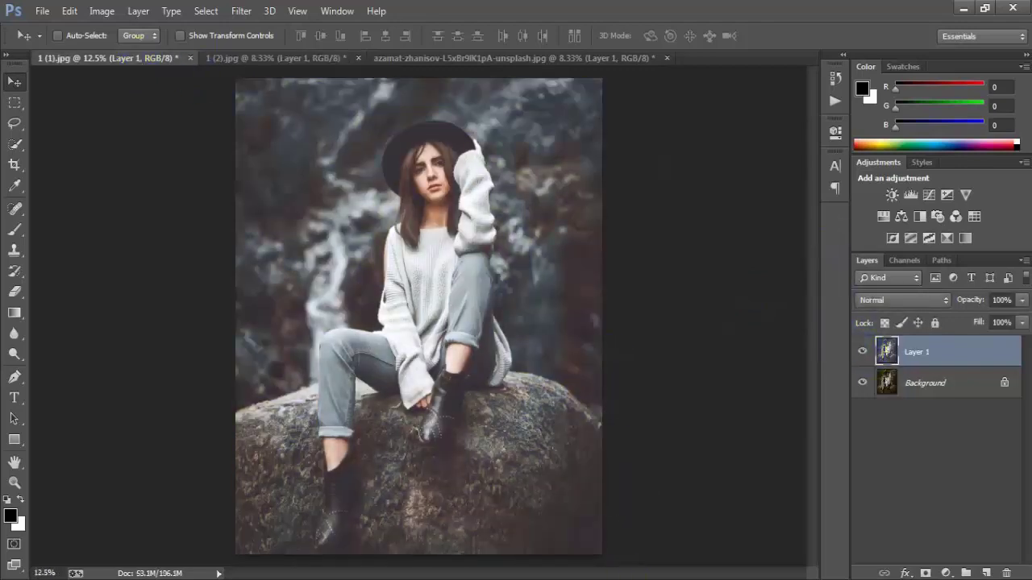